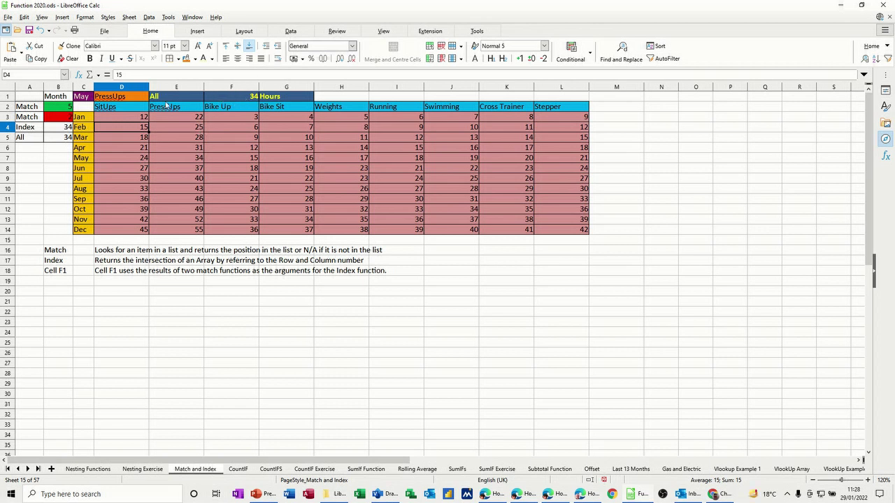
- Pick Jan from C1's month list and SitUps from D1's exercise list
{"action": "left_click", "coordinate": [83, 98]}
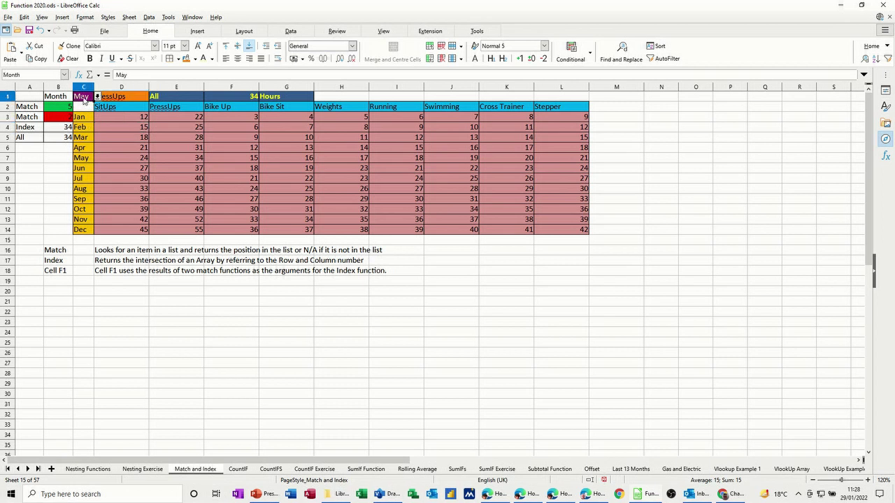
{"action": "left_click", "coordinate": [96, 96]}
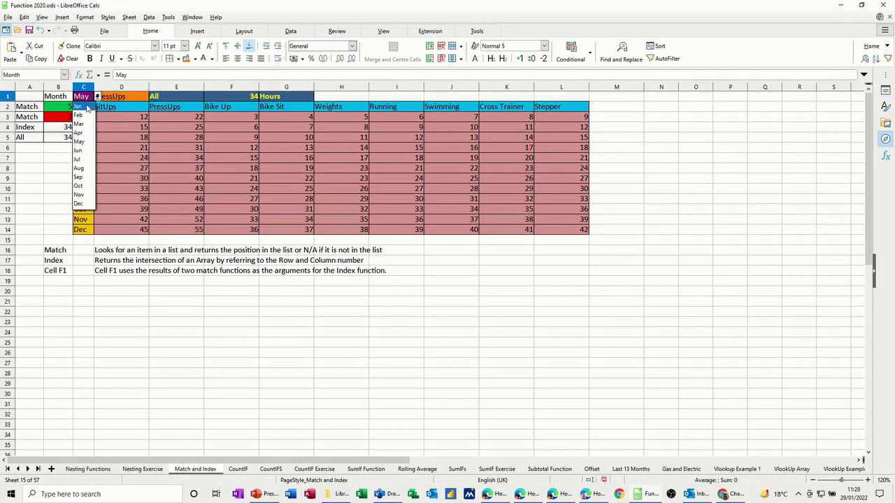
{"action": "left_click", "coordinate": [86, 107]}
{"action": "left_click", "coordinate": [131, 100]}
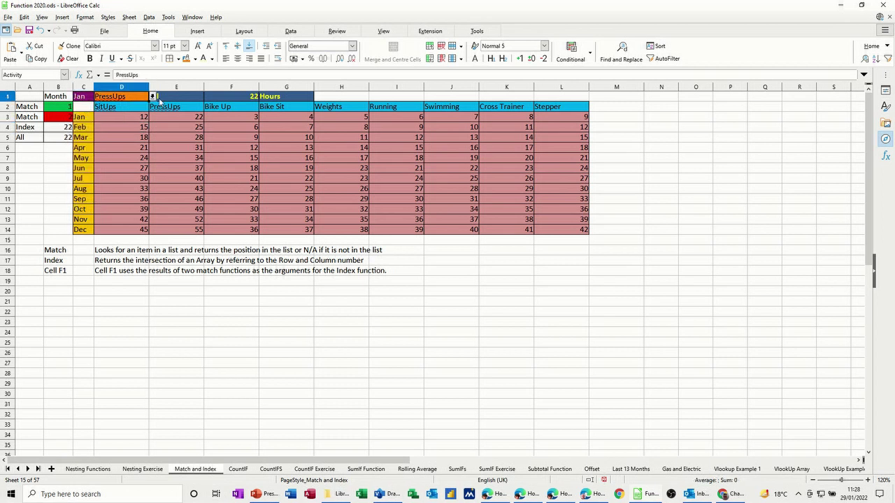
{"action": "left_click", "coordinate": [152, 97]}
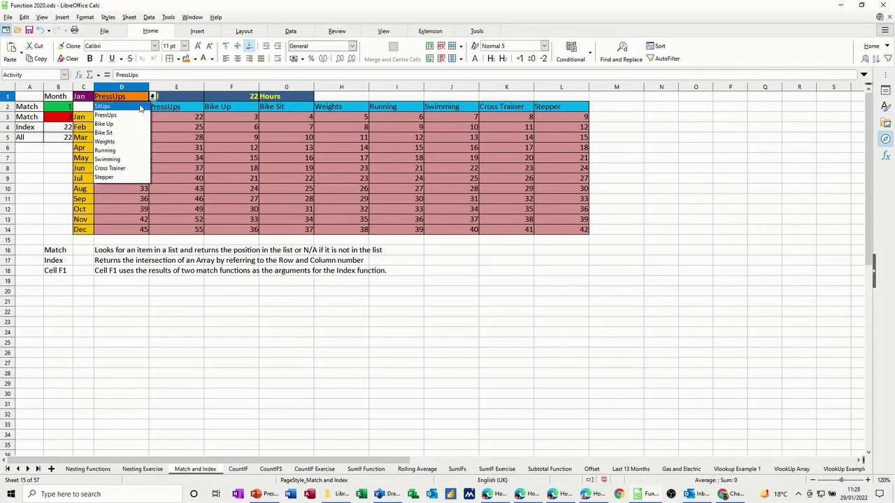
{"action": "left_click", "coordinate": [138, 106]}
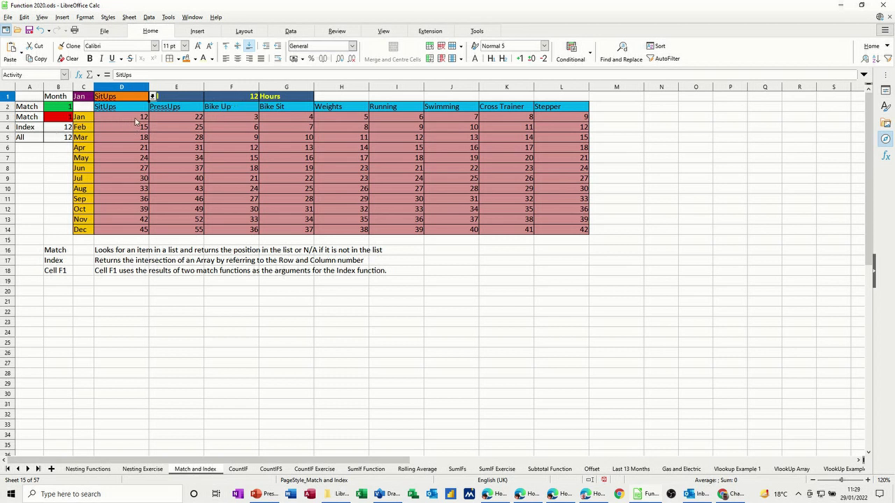
{"action": "left_click", "coordinate": [138, 119]}
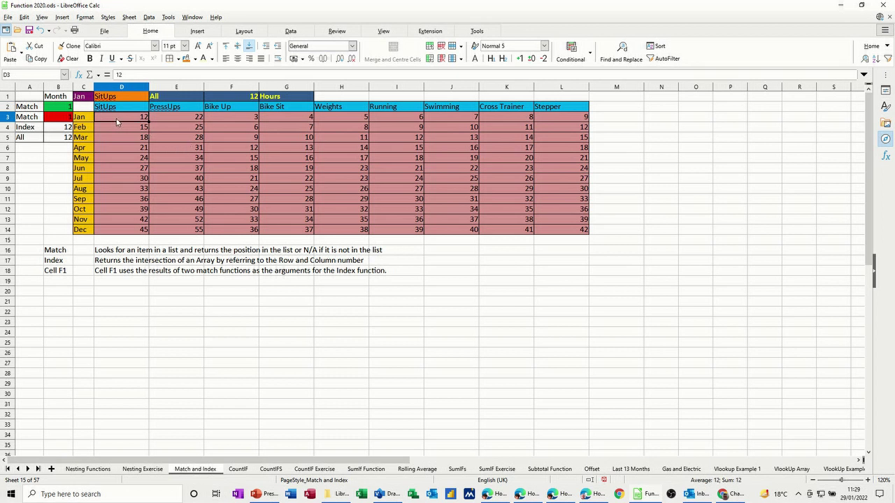
- Name the table values D3:L14 'data'
{"action": "left_click_drag", "start_coordinate": [117, 120], "coordinate": [559, 231]}
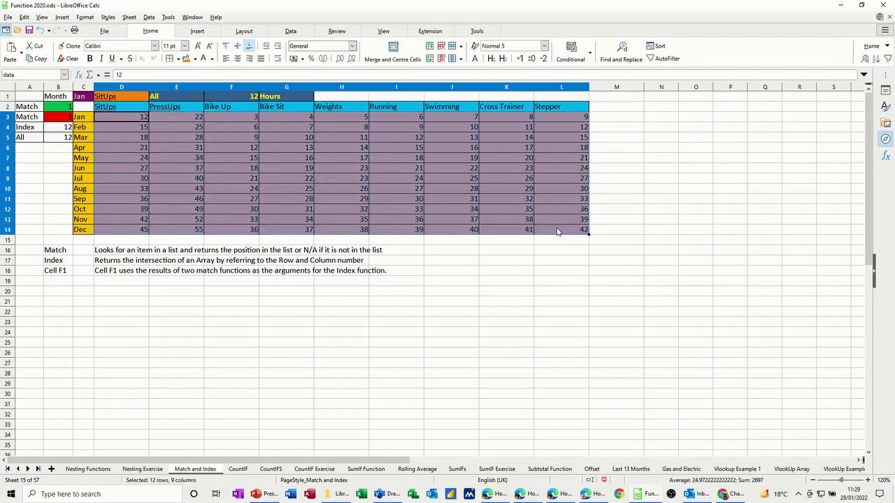
{"action": "left_click", "coordinate": [28, 75]}
{"action": "type", "text": "data"}
{"action": "key", "text": "Return"}
{"action": "left_click", "coordinate": [165, 168]}
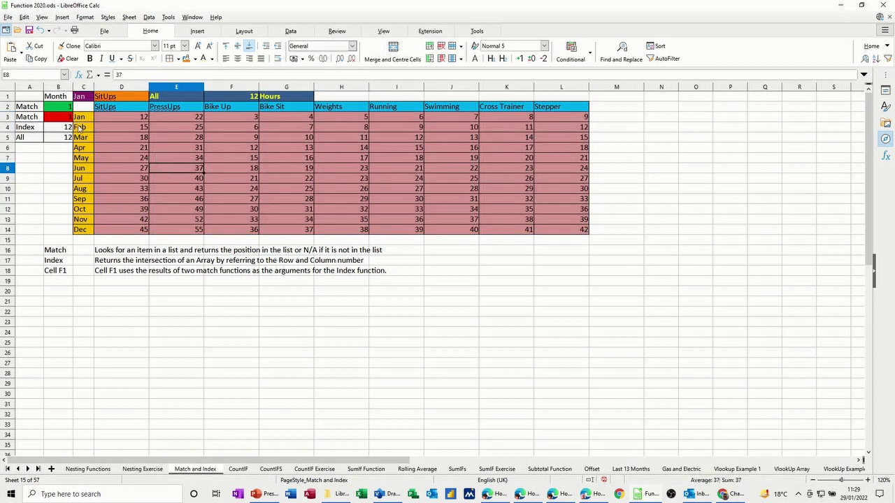
- Name the month column C3:C14 'Months'
{"action": "left_click_drag", "start_coordinate": [81, 119], "coordinate": [81, 230]}
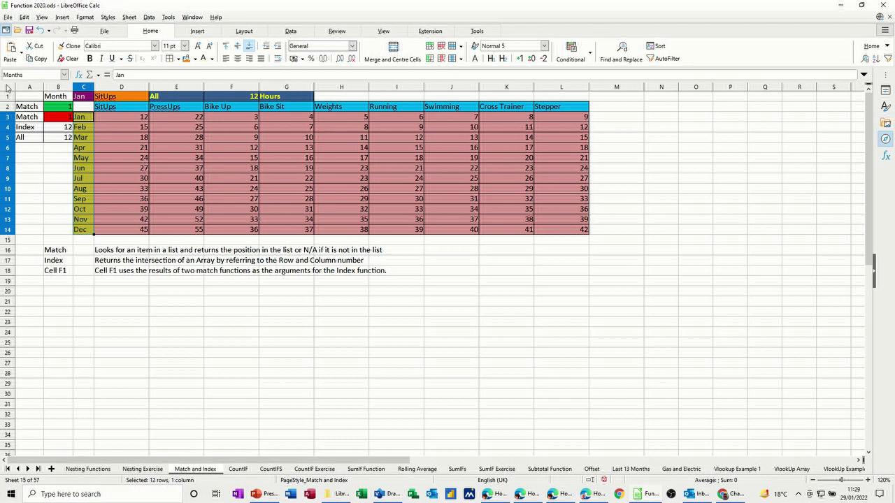
{"action": "left_click", "coordinate": [29, 77]}
{"action": "type", "text": "Months"}
- Check the Exercise, Month and Activity names on D2:L2, C1 and D1
{"action": "left_click_drag", "start_coordinate": [109, 110], "coordinate": [551, 114]}
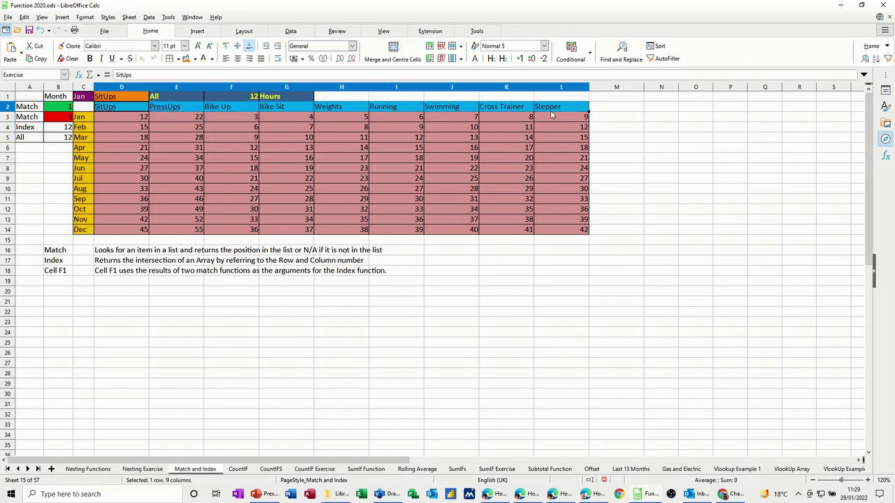
{"action": "left_click", "coordinate": [83, 98]}
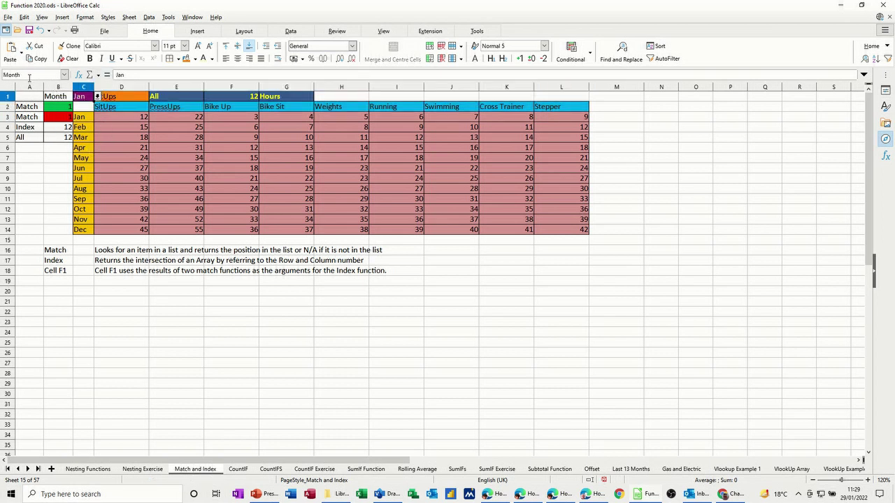
{"action": "left_click", "coordinate": [130, 98]}
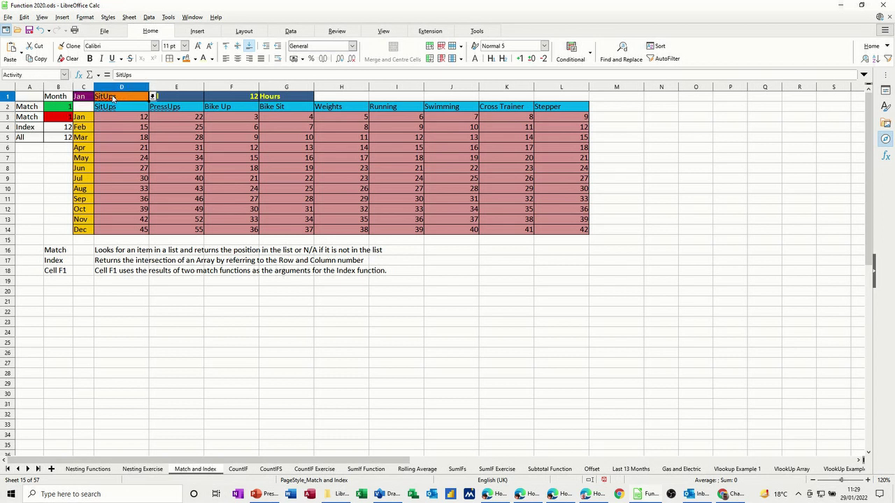
- Review the MATCH and INDEX formulas in cells B2 through B5
{"action": "left_click", "coordinate": [60, 109]}
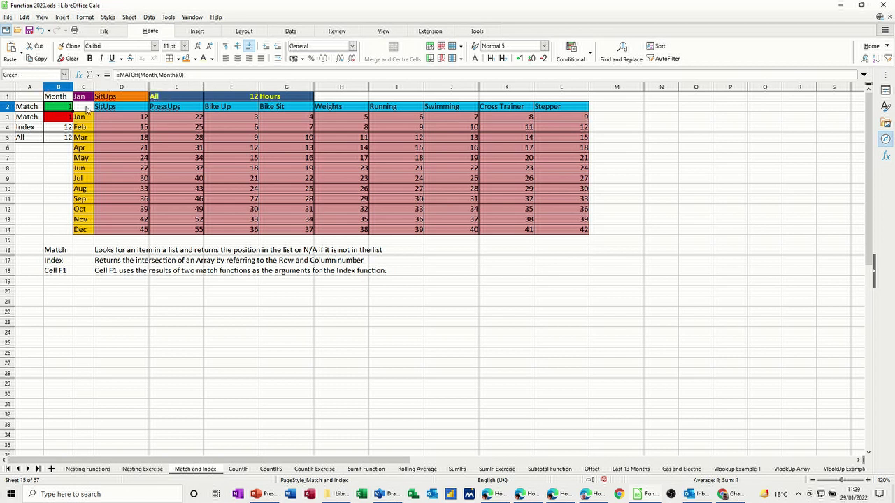
{"action": "left_click", "coordinate": [55, 120]}
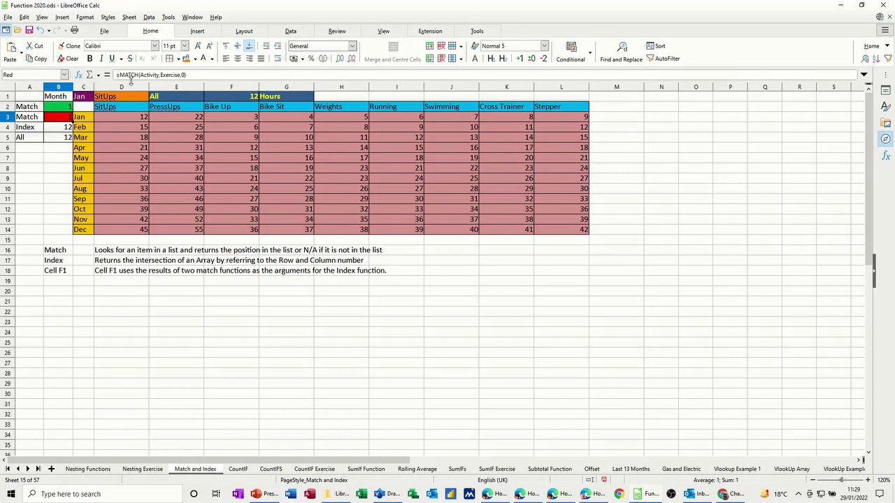
{"action": "left_click", "coordinate": [61, 130]}
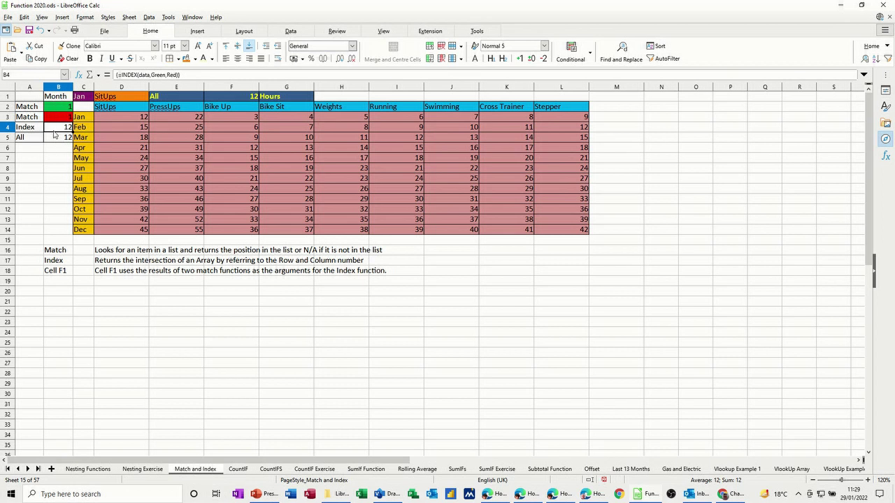
{"action": "left_click", "coordinate": [58, 139]}
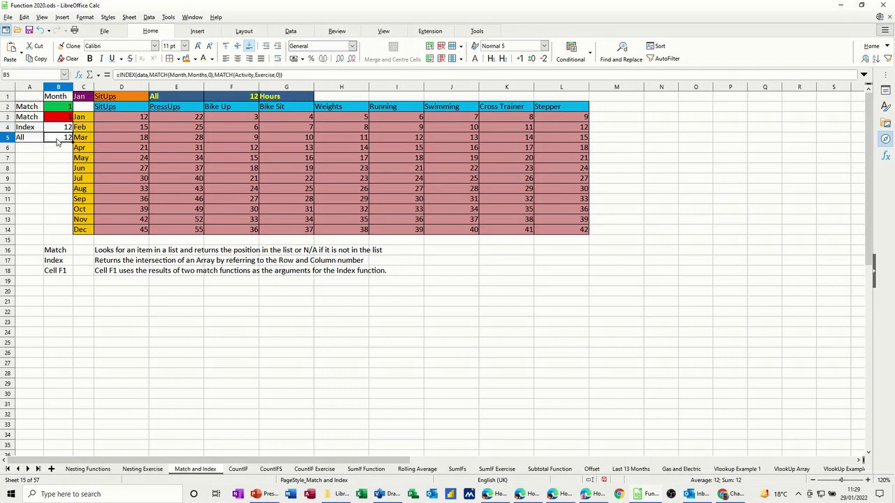
- Change Month to Months in B5's first MATCH
{"action": "left_click", "coordinate": [206, 75]}
{"action": "type", "text": "s"}
{"action": "left_click", "coordinate": [64, 110]}
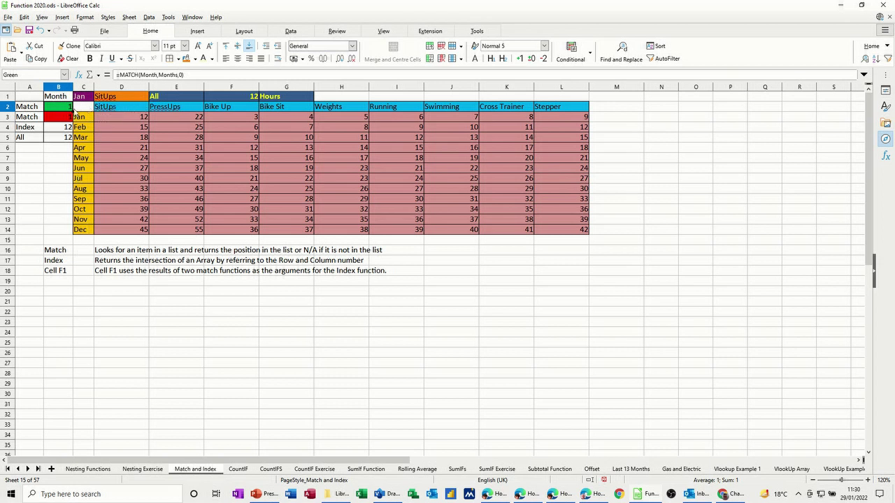
- Pick Jun as the month in C1 and Bike Up as the exercise in D1
{"action": "left_click", "coordinate": [61, 119]}
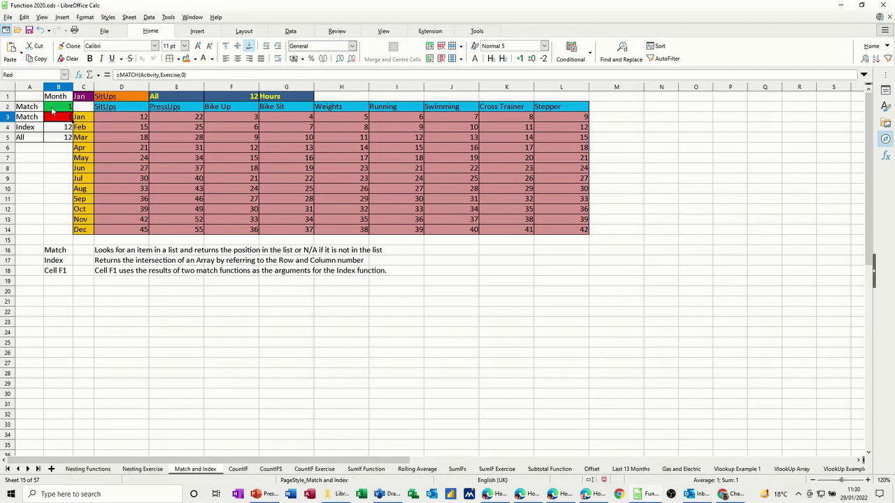
{"action": "left_click", "coordinate": [84, 98]}
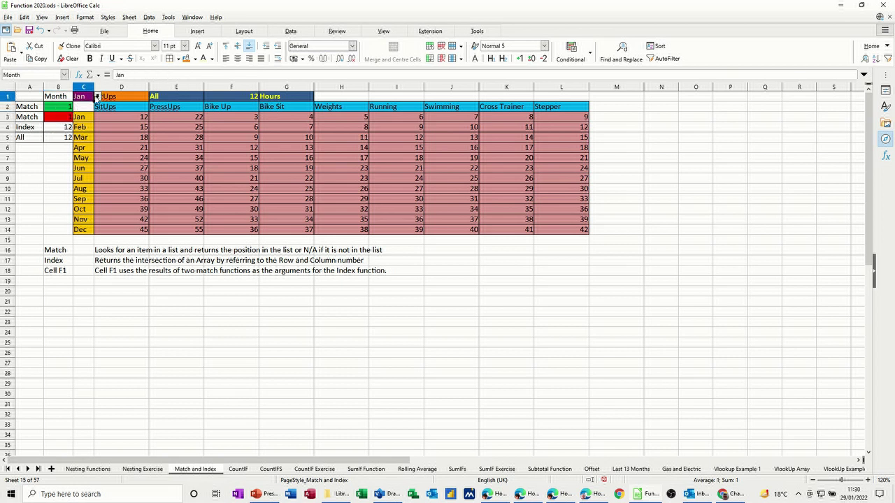
{"action": "left_click", "coordinate": [97, 97]}
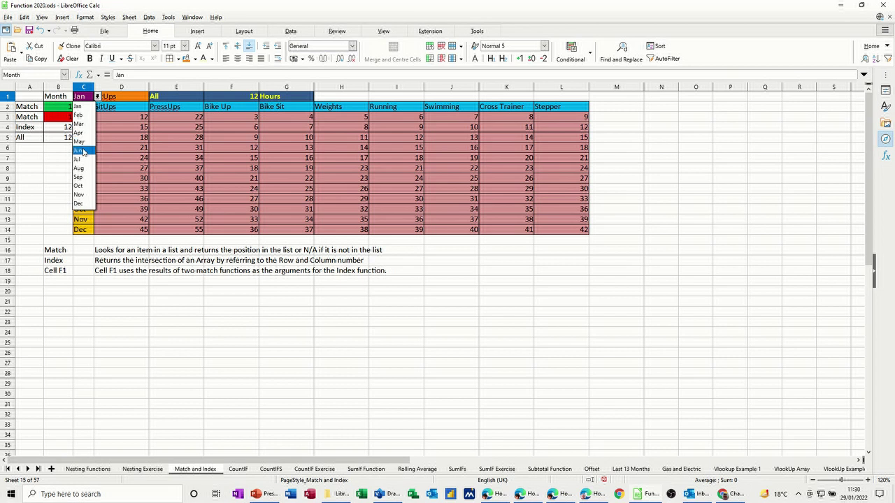
{"action": "left_click", "coordinate": [90, 144]}
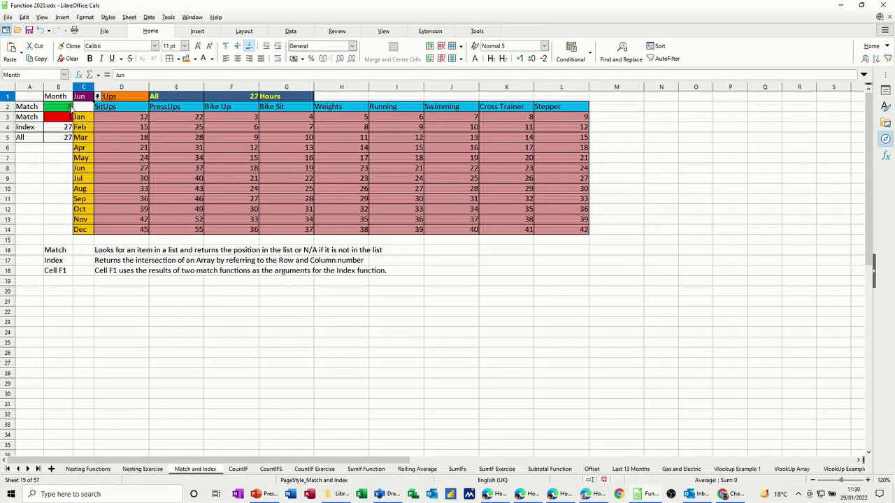
{"action": "left_click", "coordinate": [126, 99]}
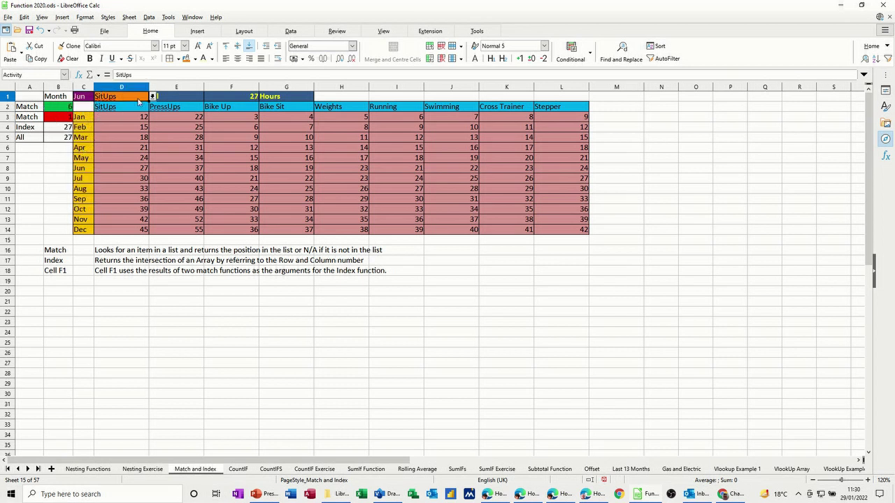
{"action": "left_click", "coordinate": [152, 97]}
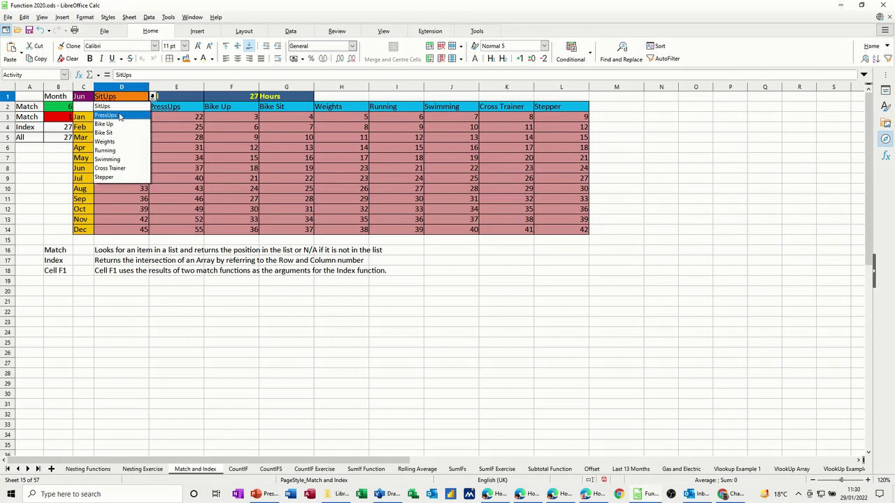
{"action": "left_click", "coordinate": [104, 124]}
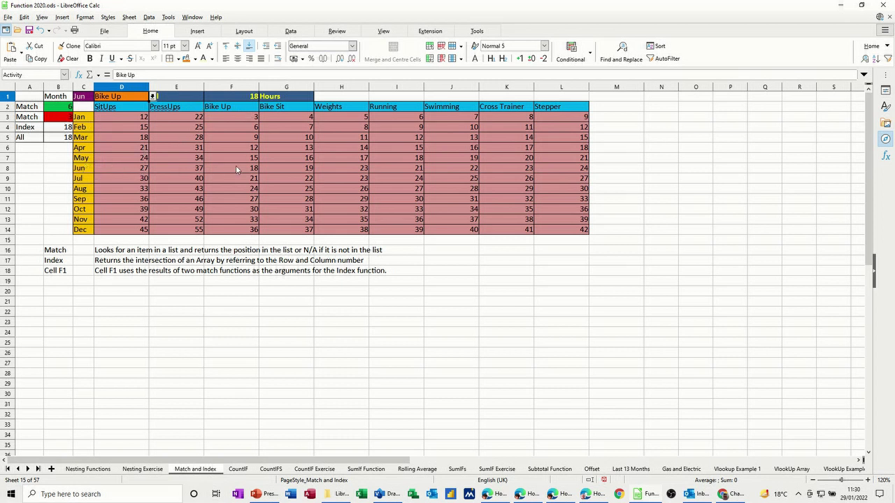
{"action": "left_click", "coordinate": [119, 295]}
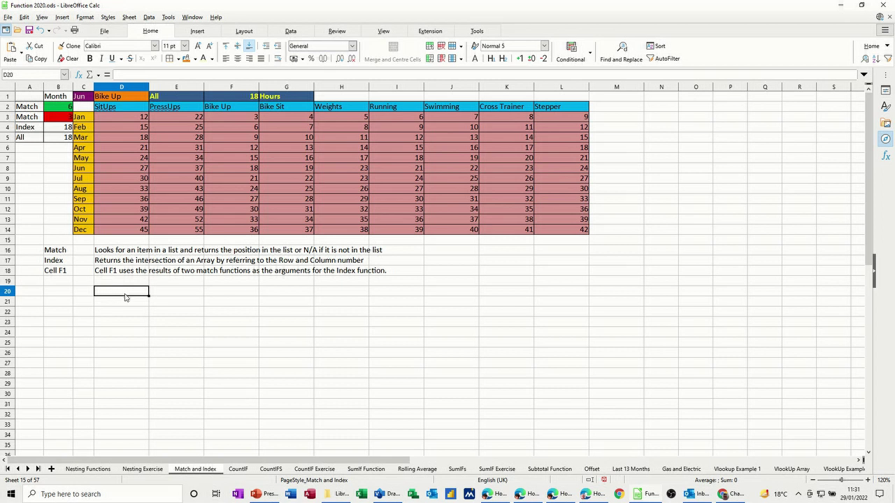
- Enter =match(month,months,0) in D20, giving row 6 for Jun
{"action": "type", "text": "=ma"}
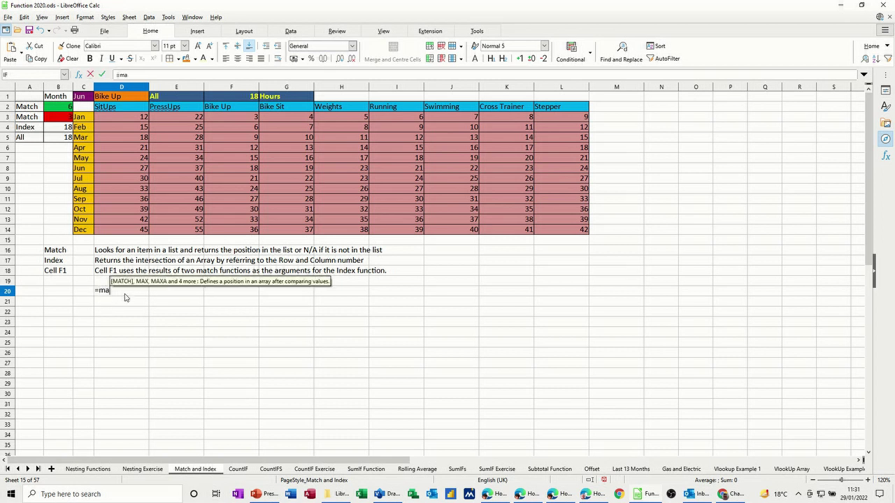
{"action": "type", "text": "tch("}
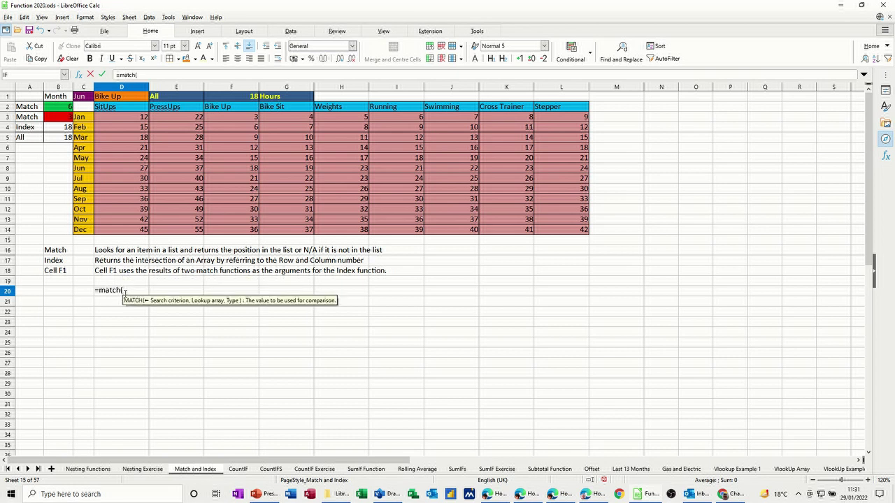
{"action": "left_click", "coordinate": [81, 100]}
{"action": "left_click", "coordinate": [153, 77]}
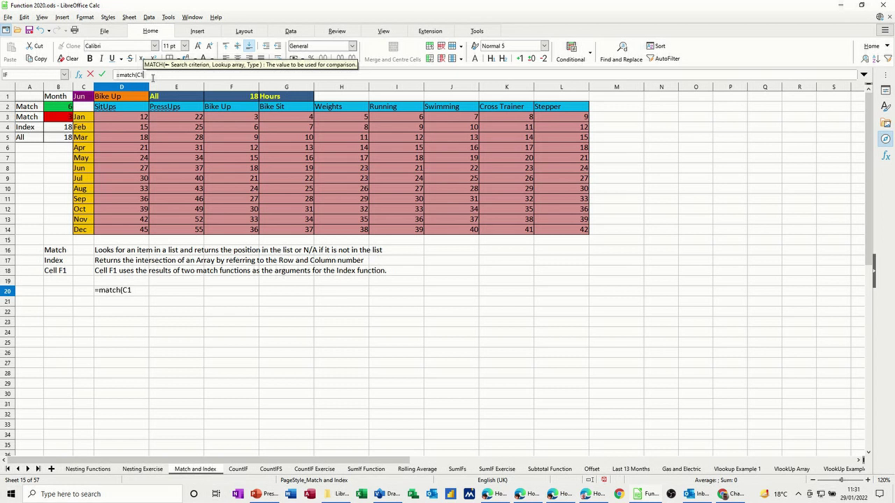
{"action": "key", "text": "BackSpace"}
{"action": "key", "text": "BackSpace"}
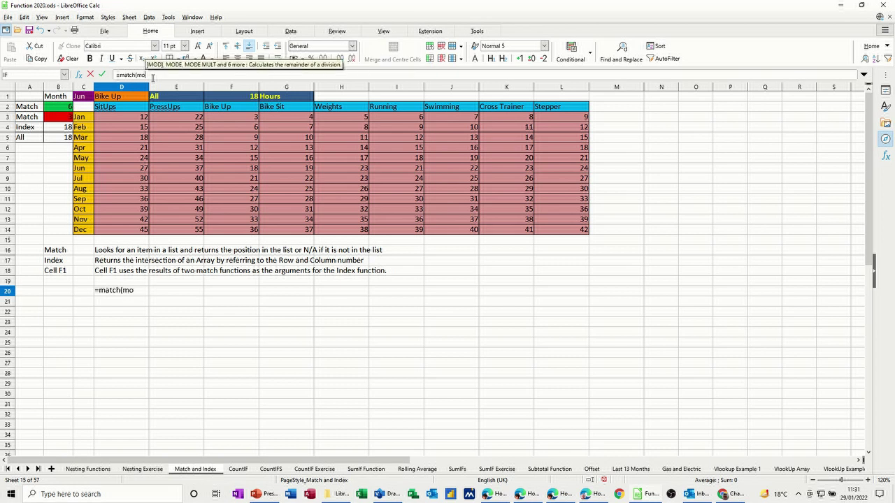
{"action": "type", "text": "nth"}
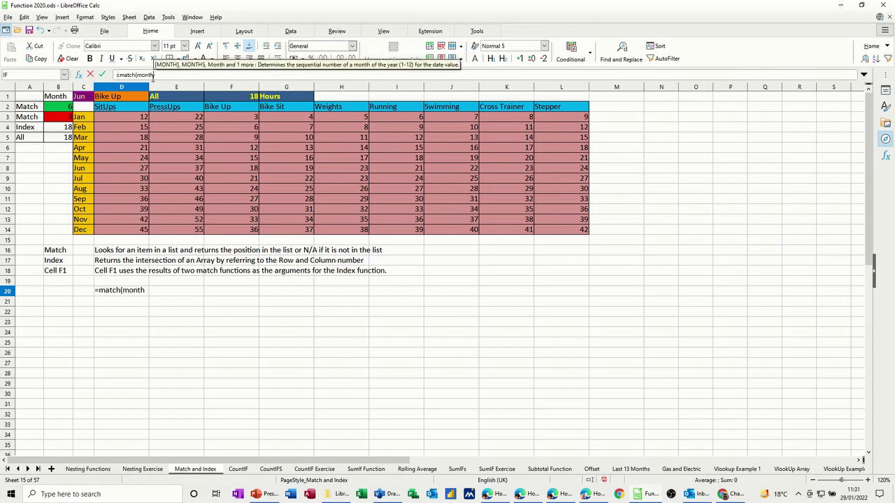
{"action": "type", "text": ","}
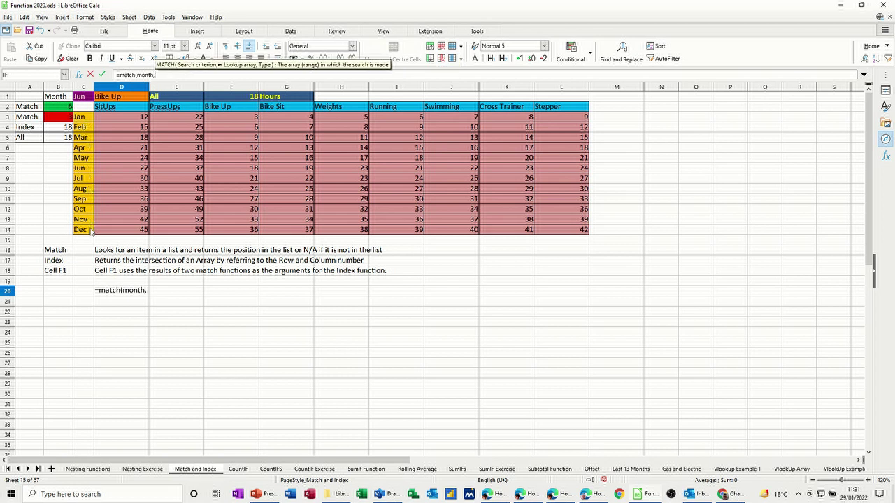
{"action": "type", "text": "month"}
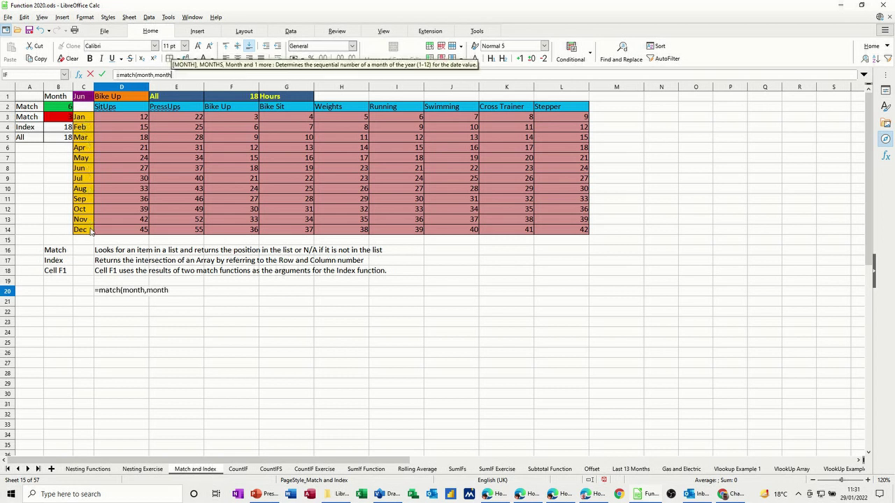
{"action": "type", "text": "s"}
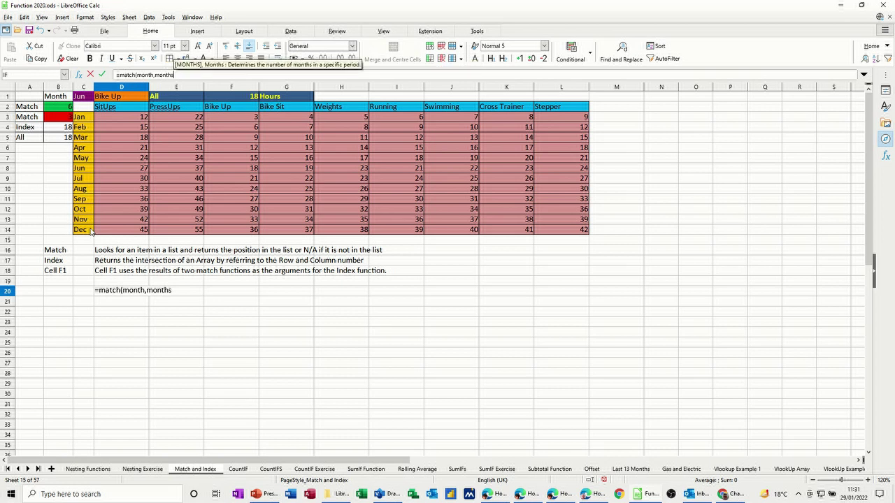
{"action": "type", "text": ","}
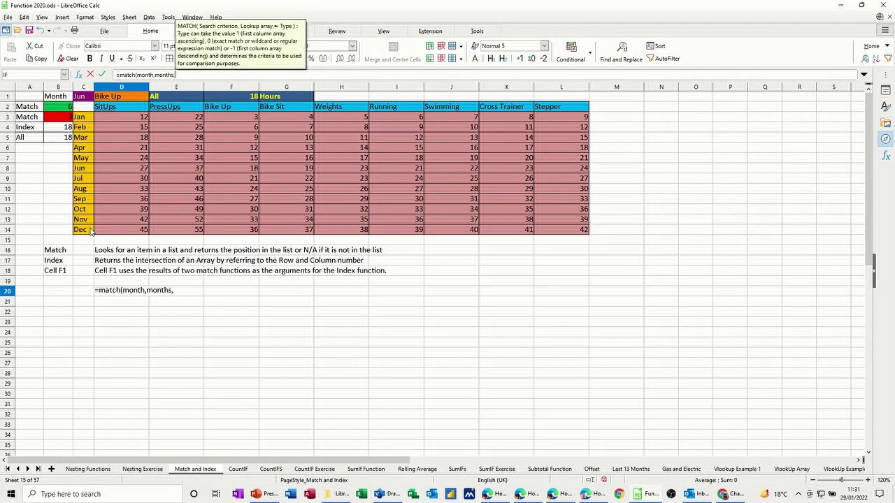
{"action": "type", "text": "0"}
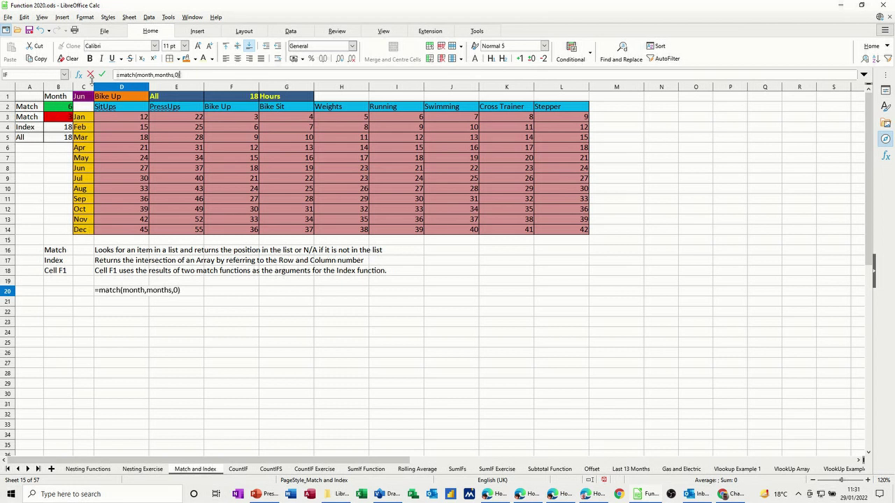
{"action": "left_click", "coordinate": [102, 75]}
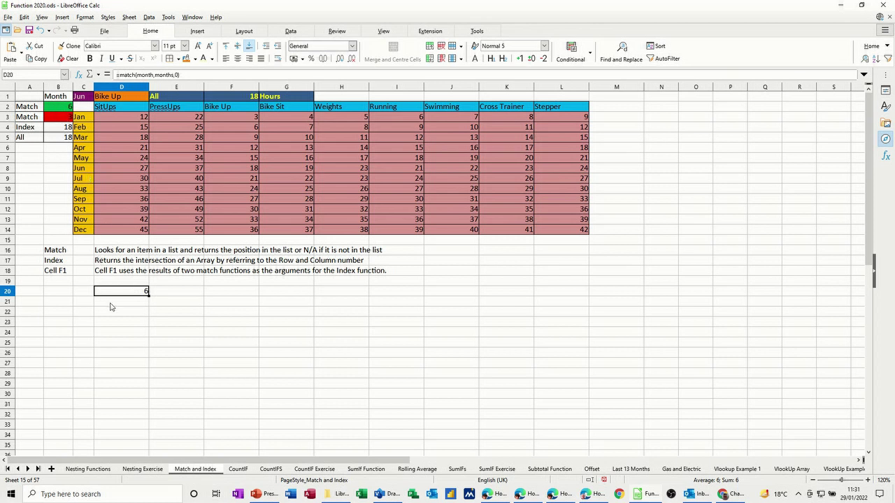
{"action": "left_click", "coordinate": [82, 295]}
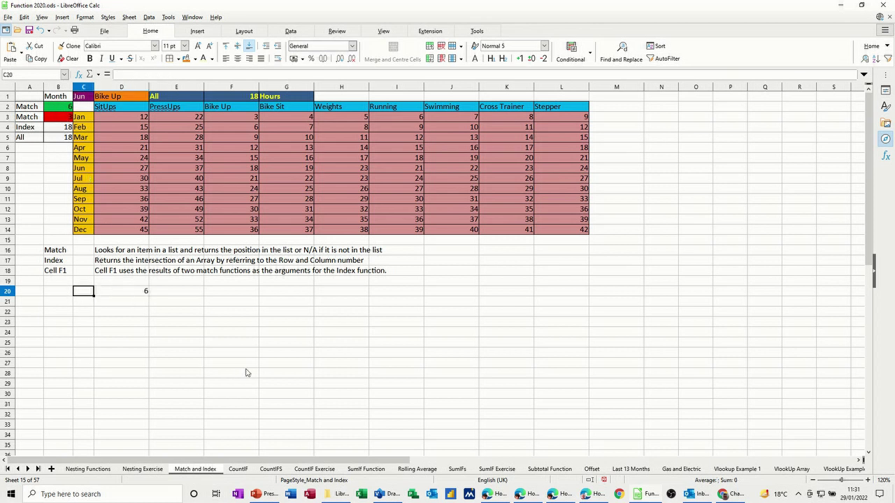
- Label C20 'Row' and C21 'Column'
{"action": "type", "text": "Row"}
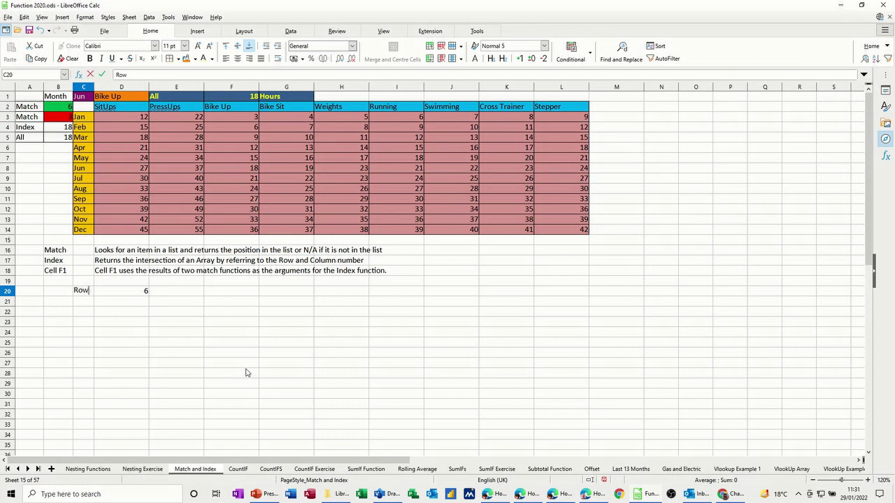
{"action": "key", "text": "Return"}
{"action": "type", "text": "Column"}
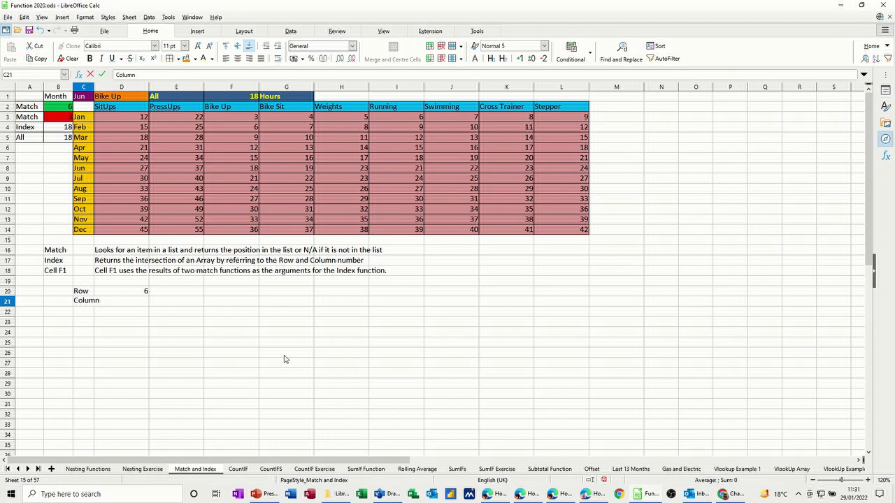
{"action": "key", "text": "Tab"}
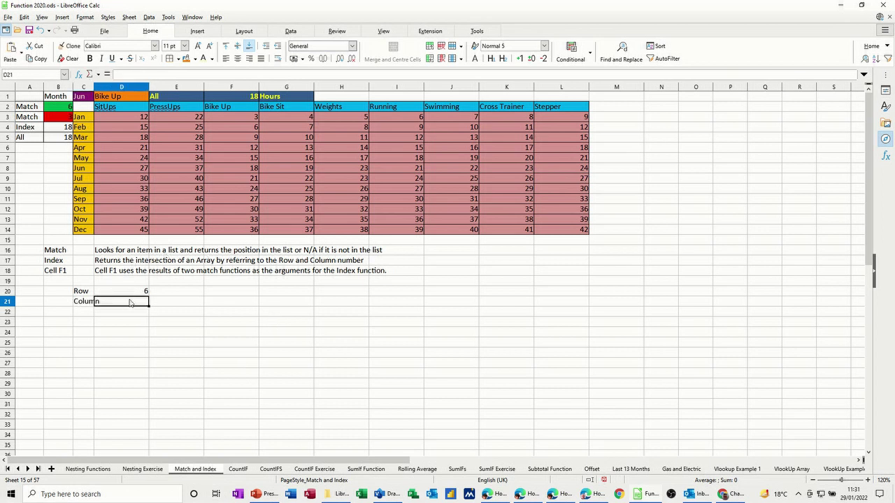
- Enter =match(activity,exercise,0) in D21, giving column 3
{"action": "type", "text": "="}
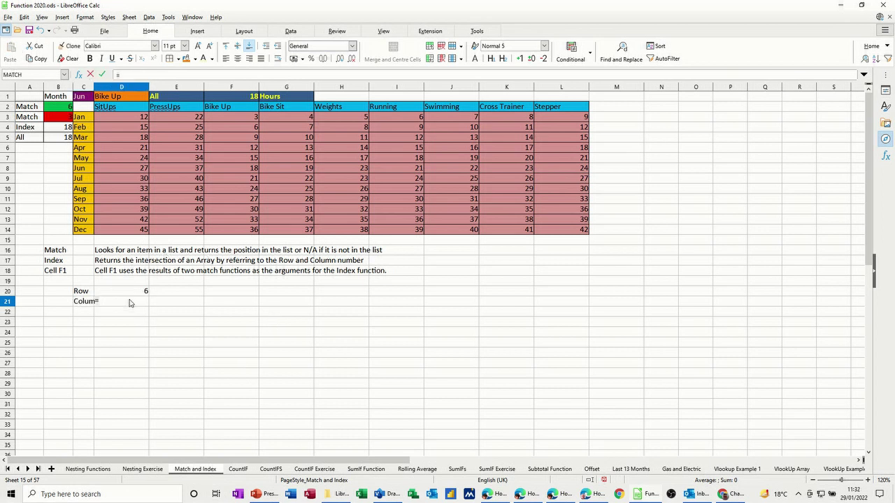
{"action": "type", "text": "match("}
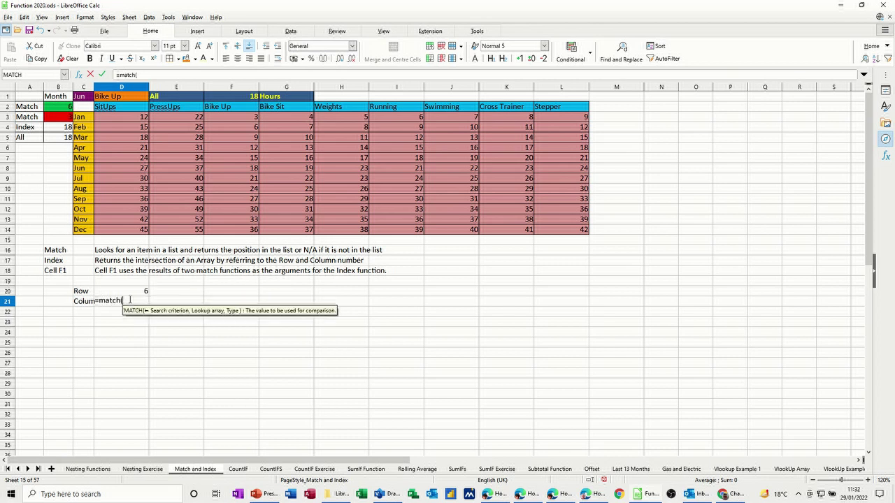
{"action": "left_click", "coordinate": [122, 98]}
{"action": "left_click", "coordinate": [146, 74]}
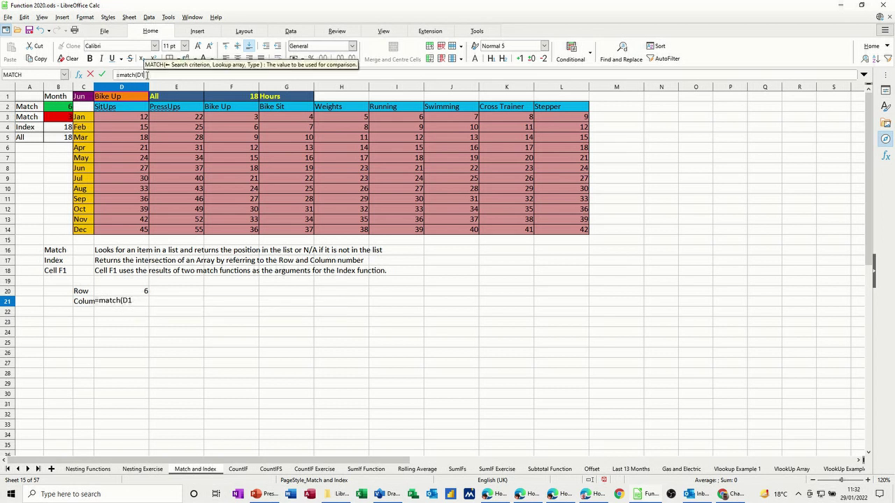
{"action": "key", "text": "BackSpace"}
{"action": "key", "text": "BackSpace"}
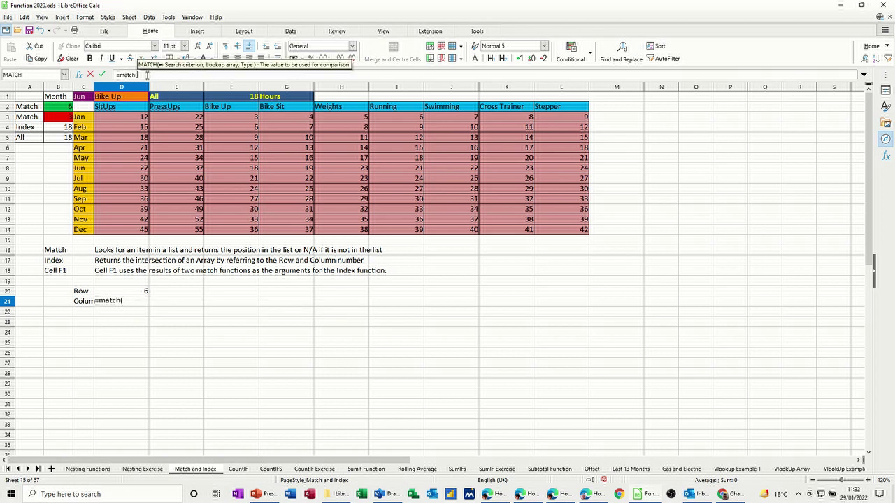
{"action": "type", "text": "activ"}
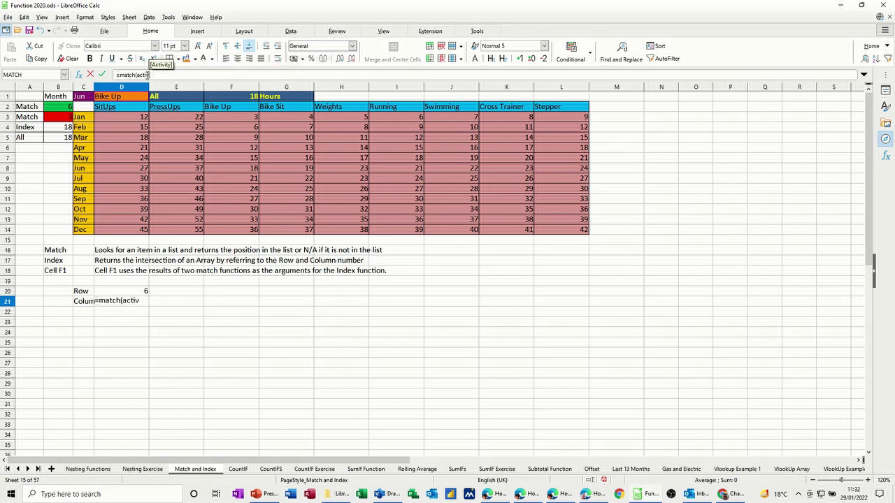
{"action": "type", "text": "ity,"}
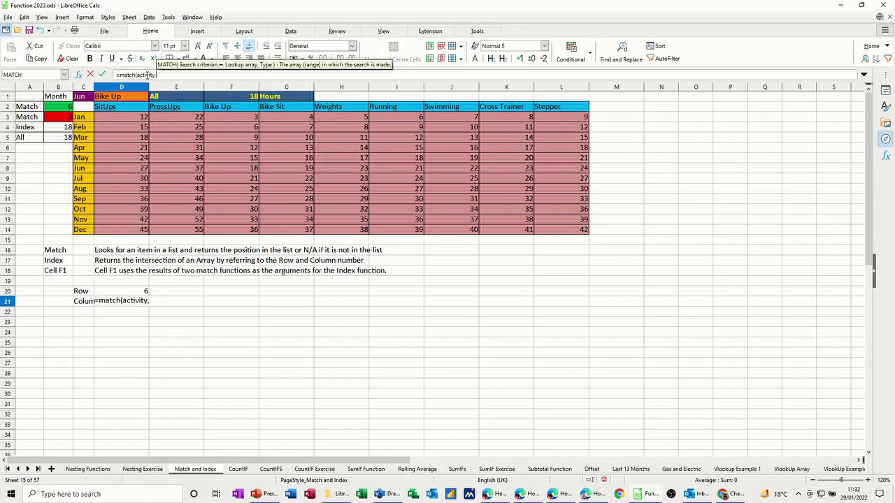
{"action": "type", "text": "e"}
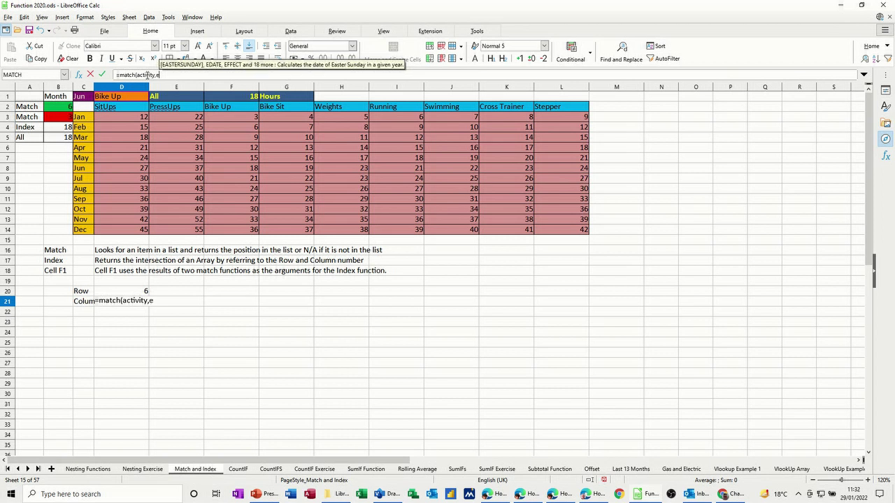
{"action": "type", "text": "xercise"}
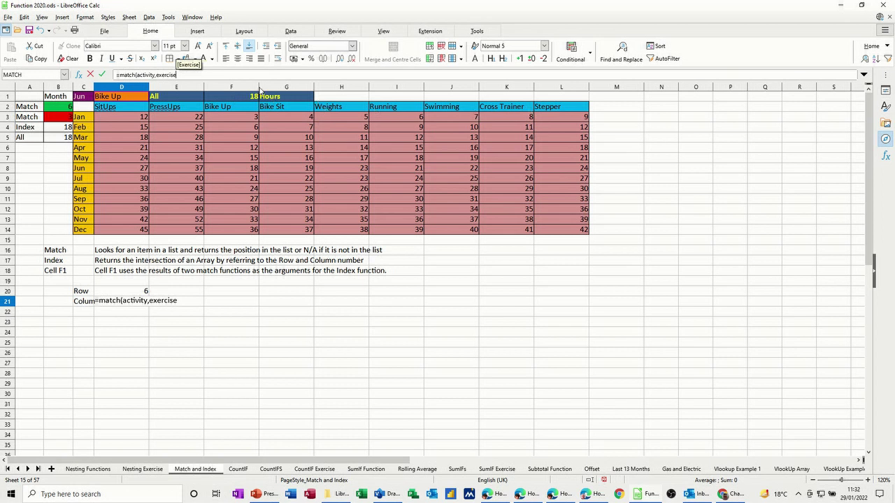
{"action": "type", "text": ",0"}
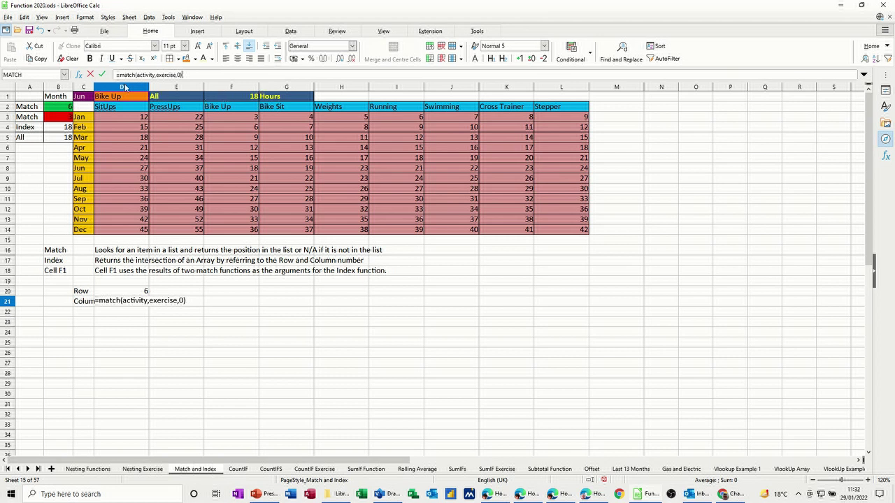
{"action": "left_click", "coordinate": [103, 75]}
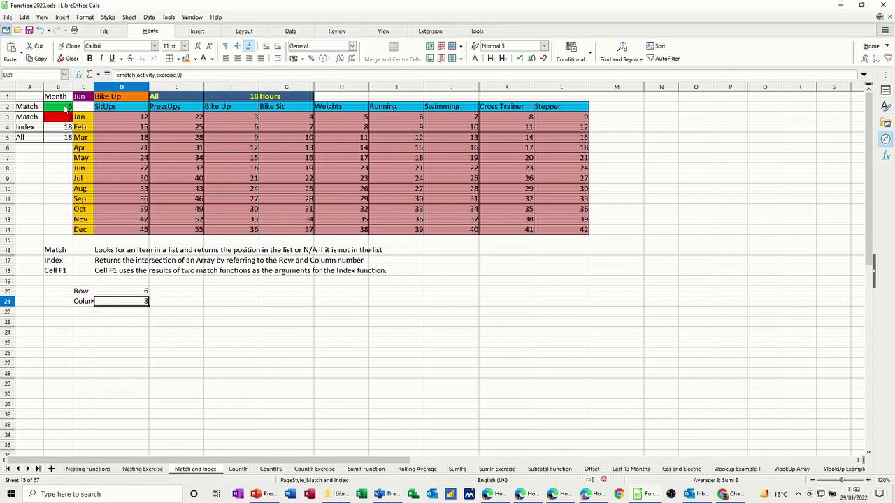
- Compare the D20 and D21 formulas and begin an =index( formula in D22
{"action": "left_click", "coordinate": [130, 292]}
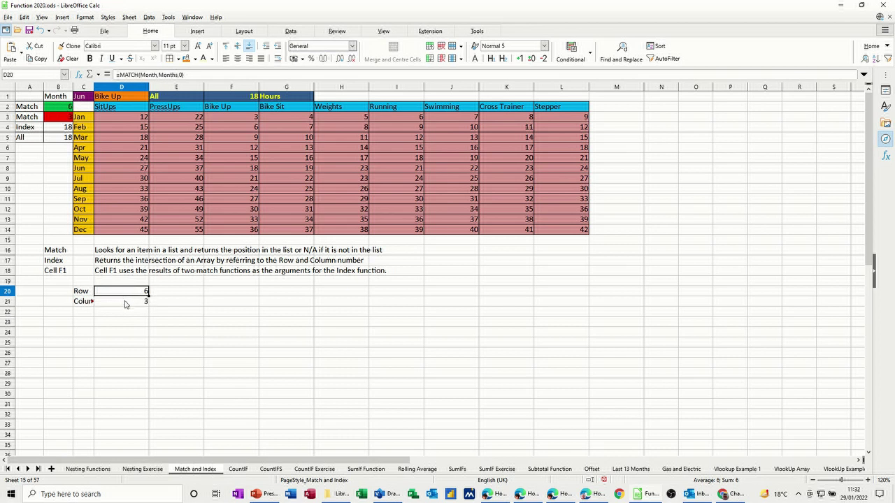
{"action": "left_click", "coordinate": [126, 303]}
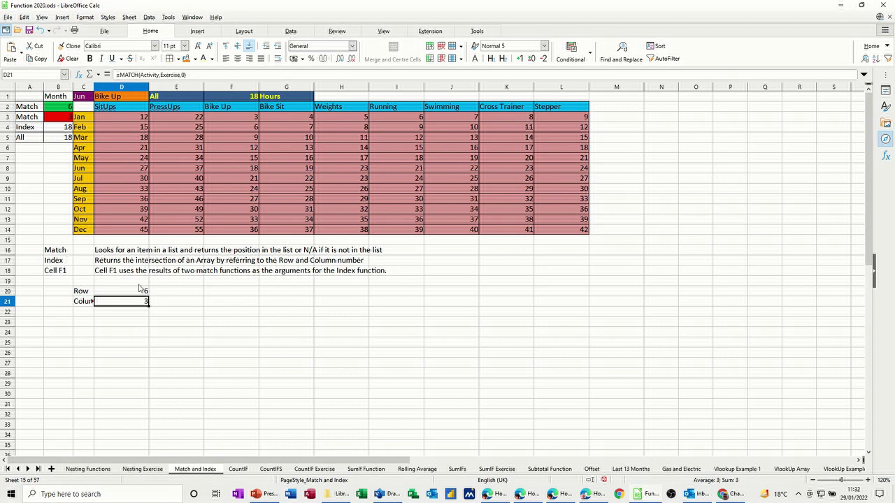
{"action": "left_click", "coordinate": [109, 314]}
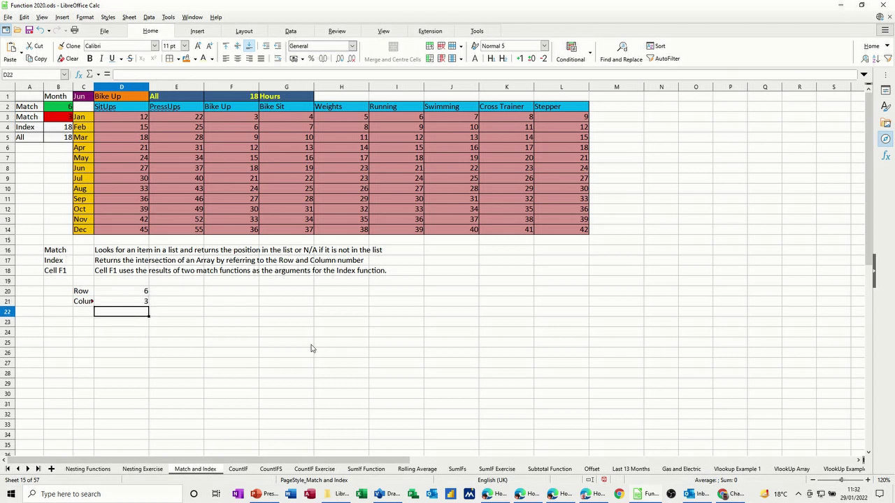
{"action": "type", "text": "=index("}
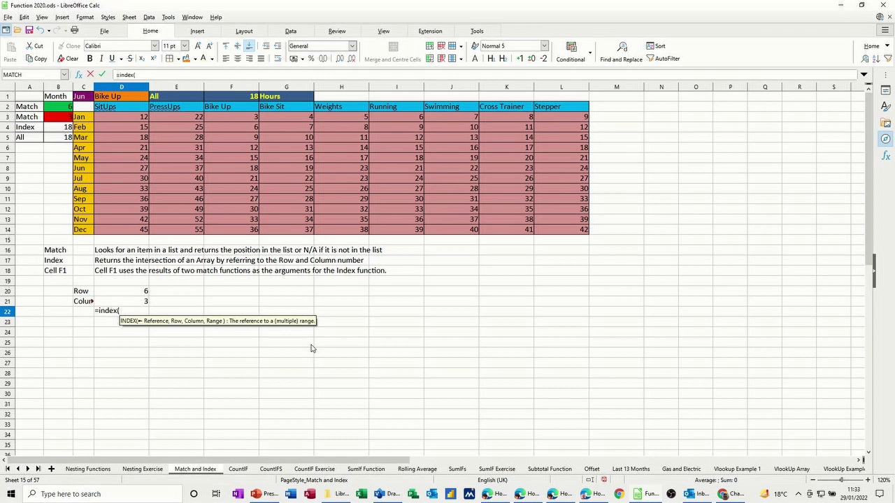
- Complete D22 as =index(data,D20,D21), returning 18 like B4
{"action": "type", "text": "data"}
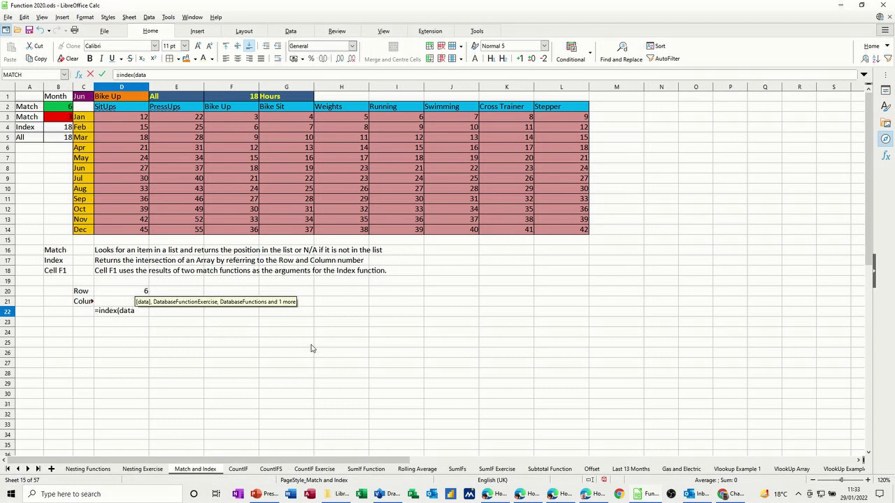
{"action": "type", "text": ","}
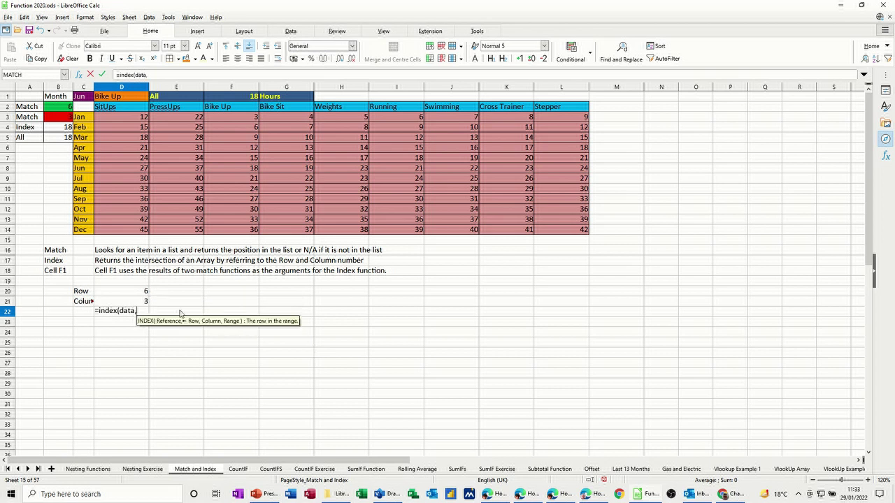
{"action": "left_click", "coordinate": [139, 293]}
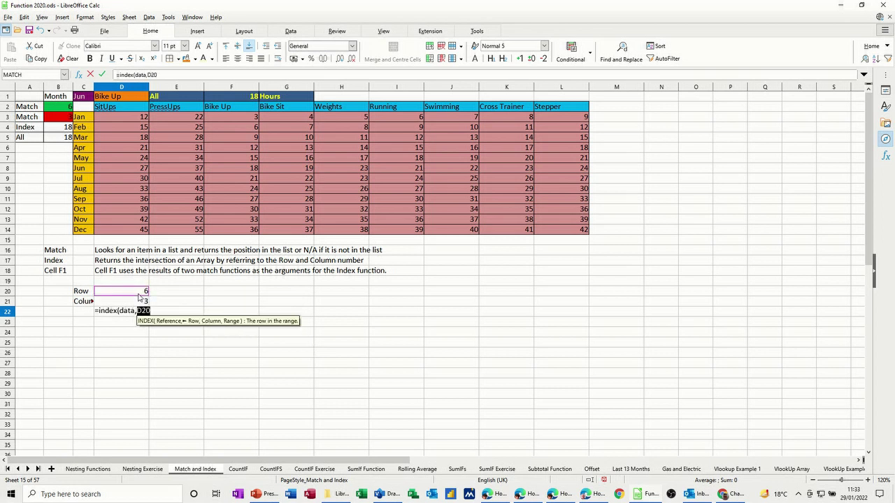
{"action": "type", "text": ","}
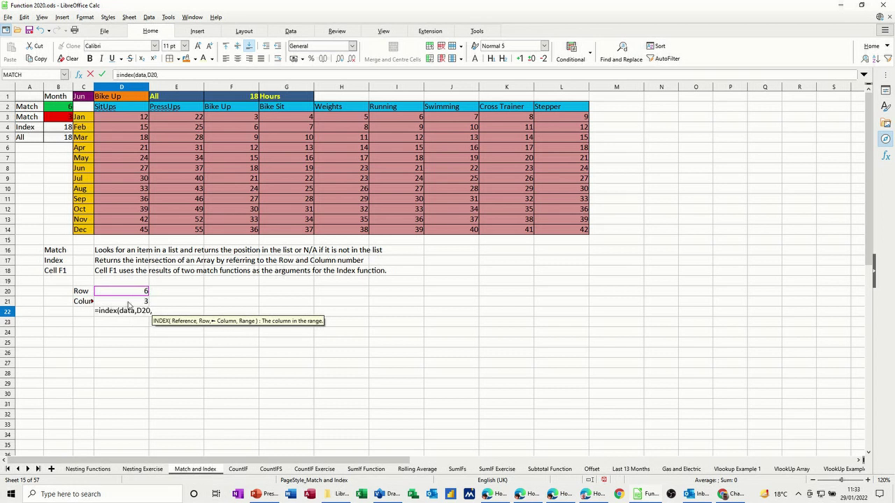
{"action": "left_click", "coordinate": [128, 304]}
{"action": "type", "text": ")"}
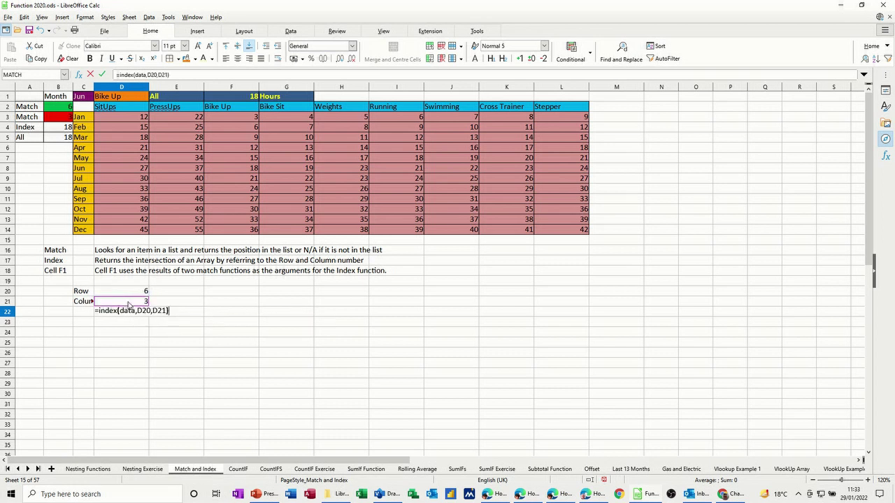
{"action": "left_click", "coordinate": [102, 74]}
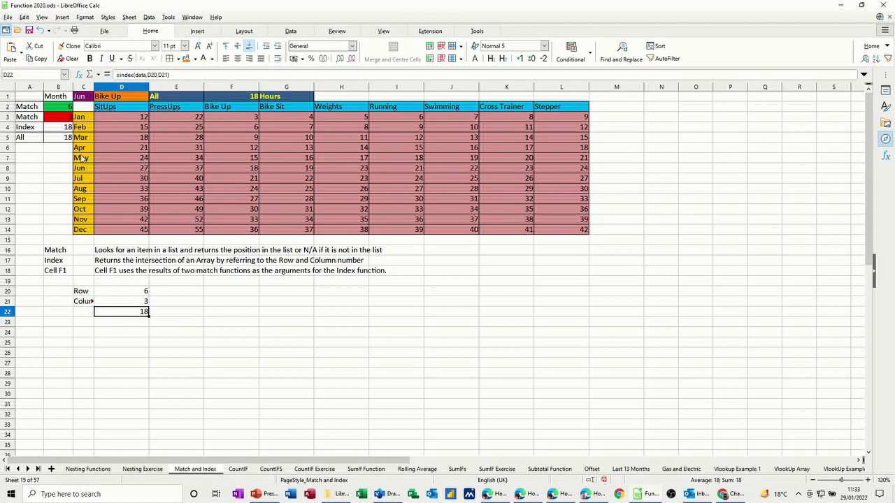
{"action": "left_click", "coordinate": [58, 132]}
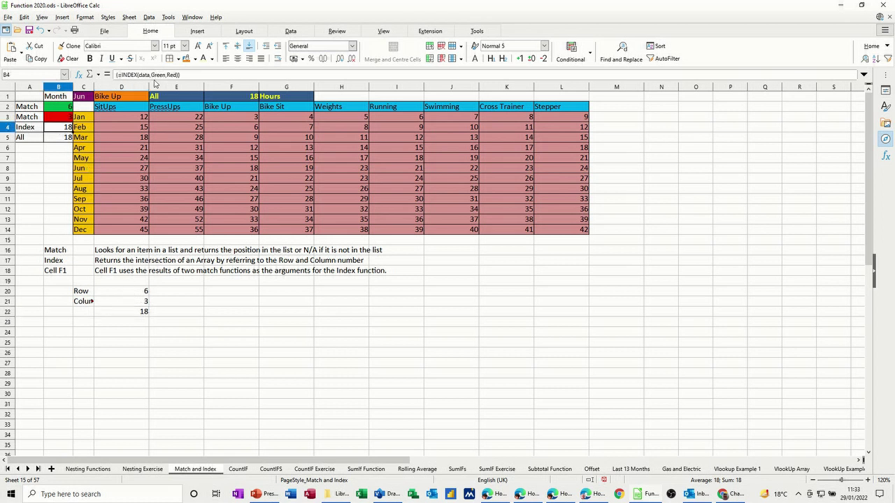
- Name cell D20 'row'
{"action": "left_click", "coordinate": [135, 294]}
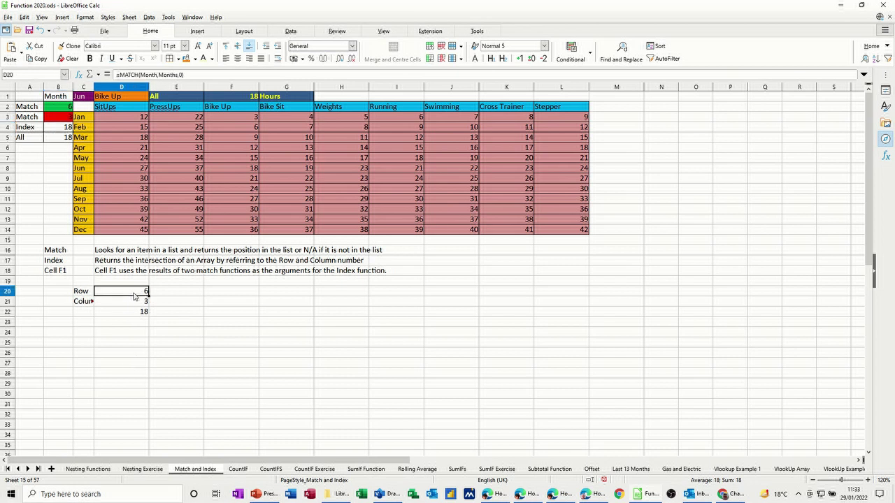
{"action": "left_click", "coordinate": [18, 77]}
{"action": "type", "text": "row"}
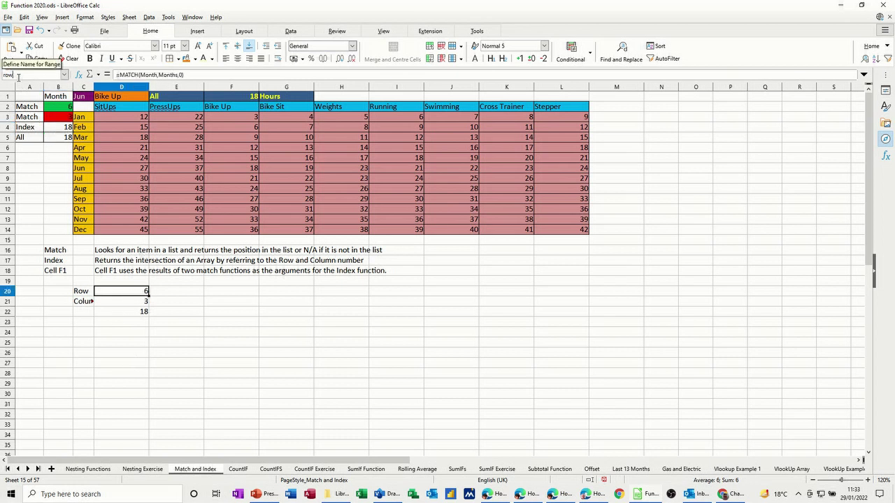
{"action": "key", "text": "Return"}
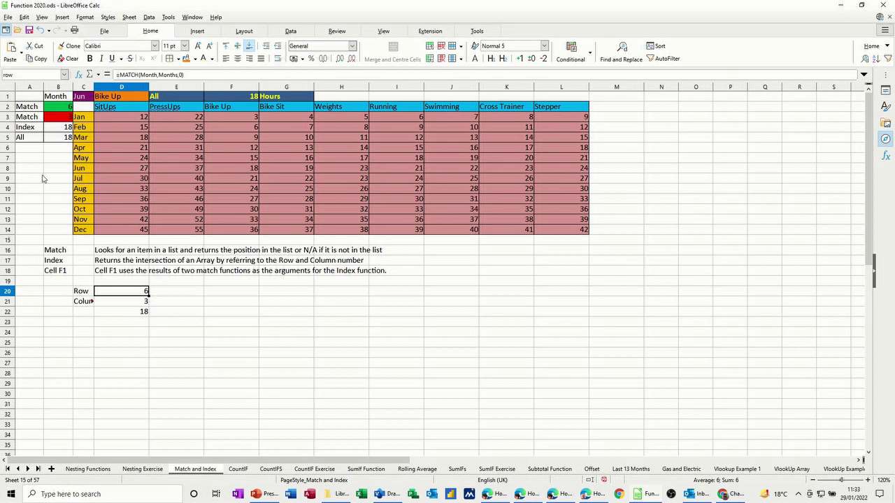
- Name cell D21 'Column'
{"action": "left_click", "coordinate": [127, 304]}
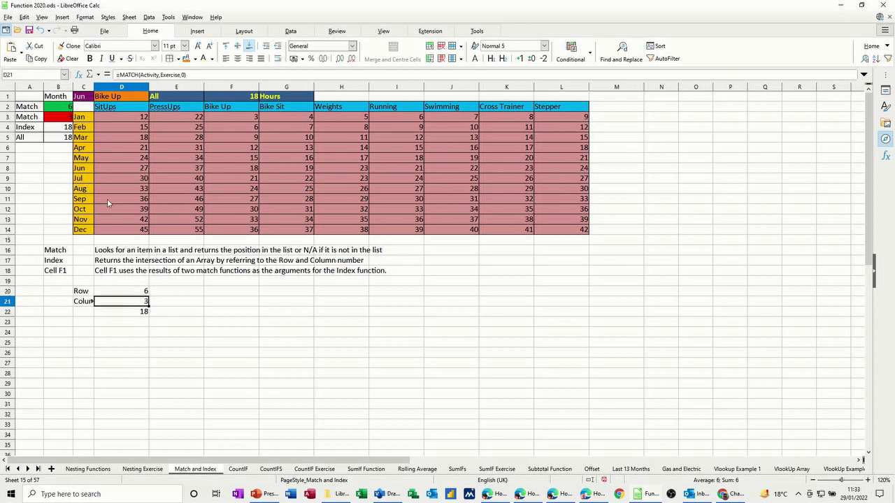
{"action": "left_click", "coordinate": [25, 73]}
{"action": "type", "text": "Column"}
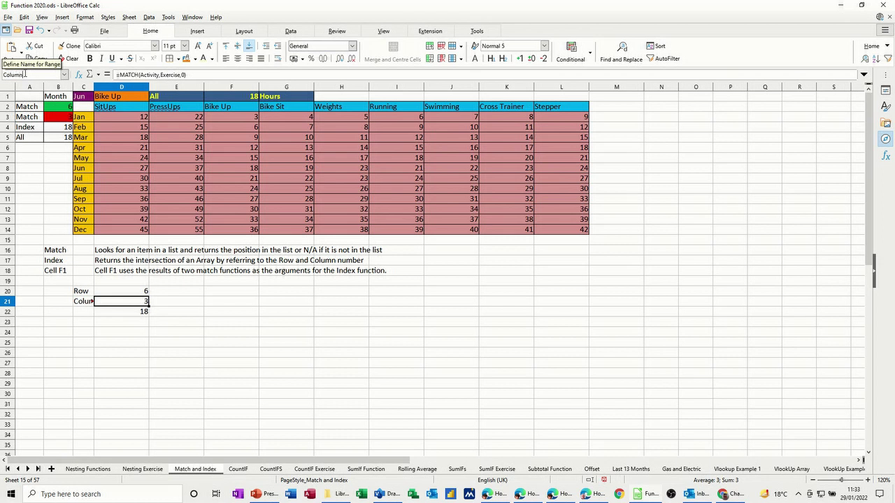
{"action": "key", "text": "Return"}
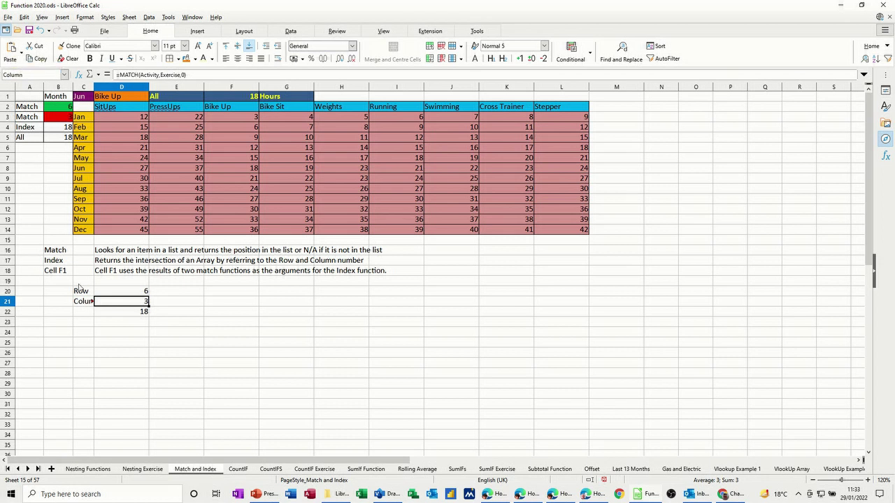
{"action": "left_click", "coordinate": [119, 313]}
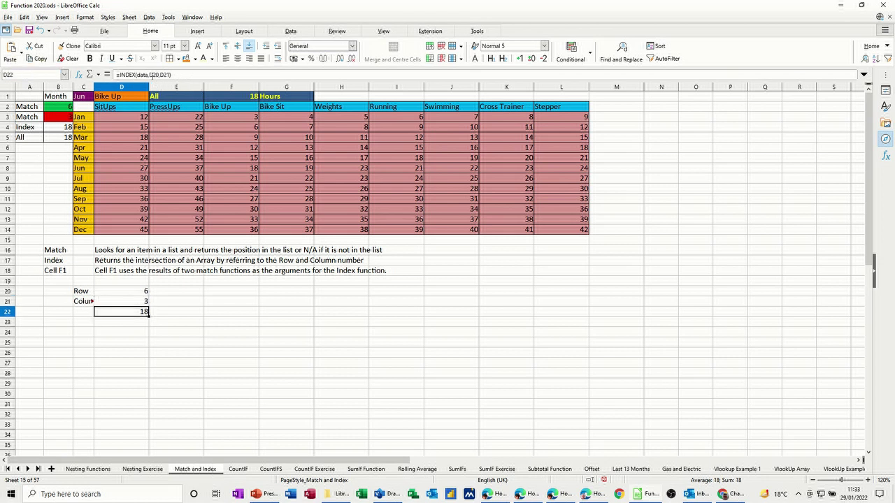
{"action": "double_click", "coordinate": [154, 75]}
- Replace D20 and D21 in D22's formula with the names row and column
{"action": "type", "text": "row"}
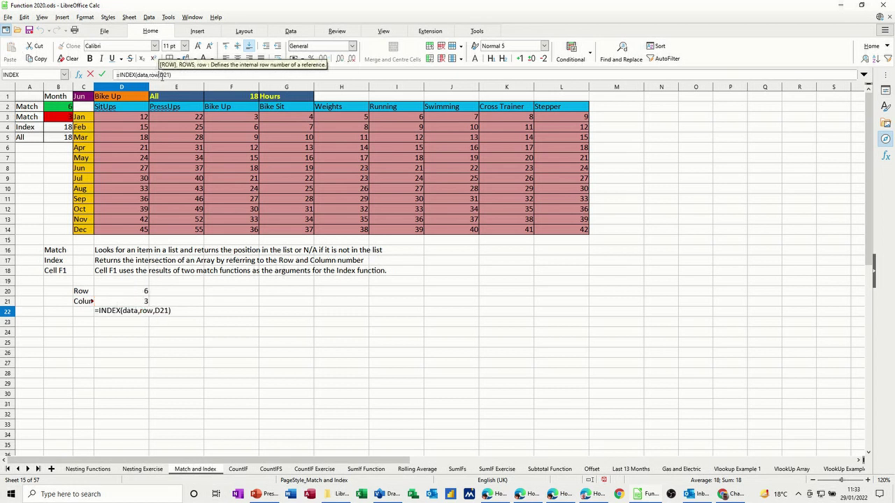
{"action": "double_click", "coordinate": [164, 75]}
{"action": "type", "text": "column"}
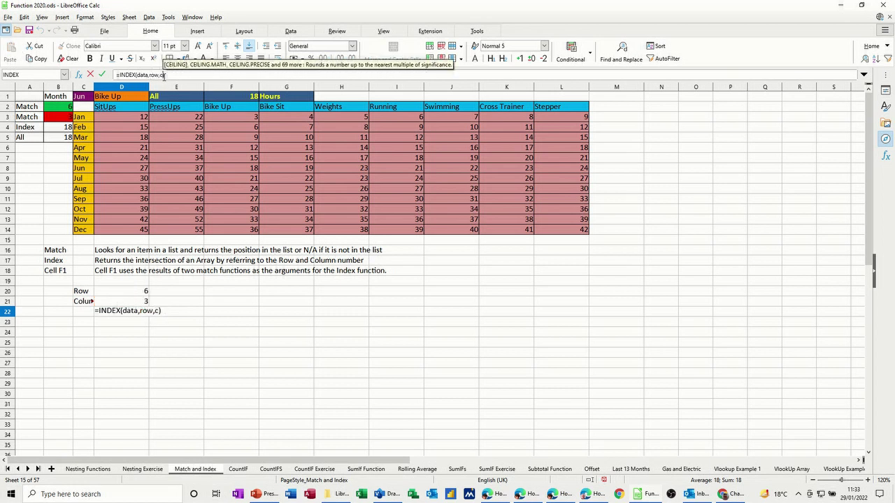
{"action": "left_click", "coordinate": [102, 75]}
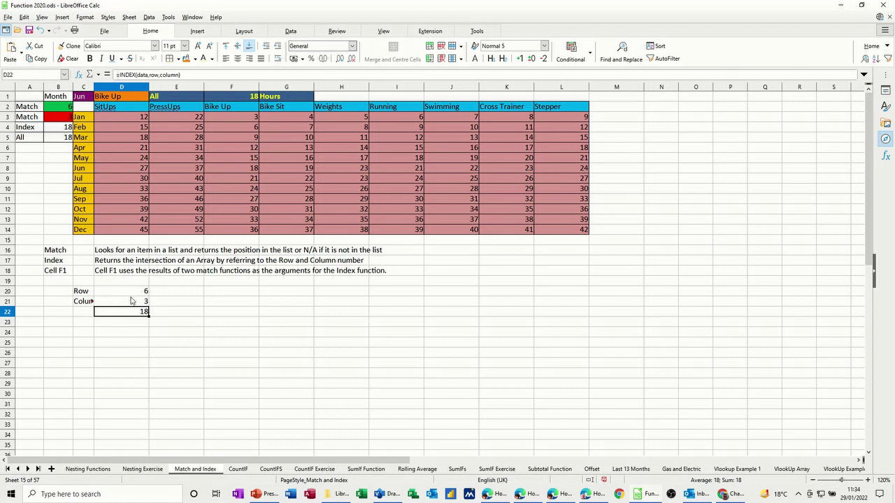
{"action": "left_click", "coordinate": [61, 139]}
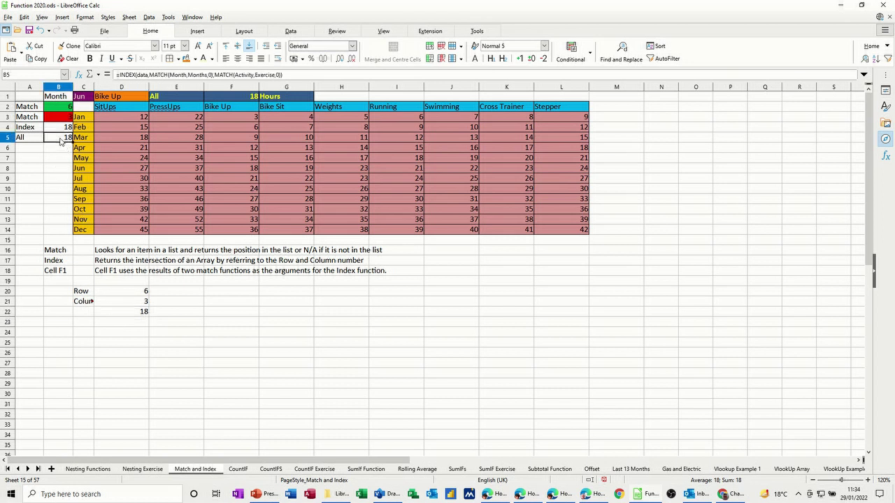